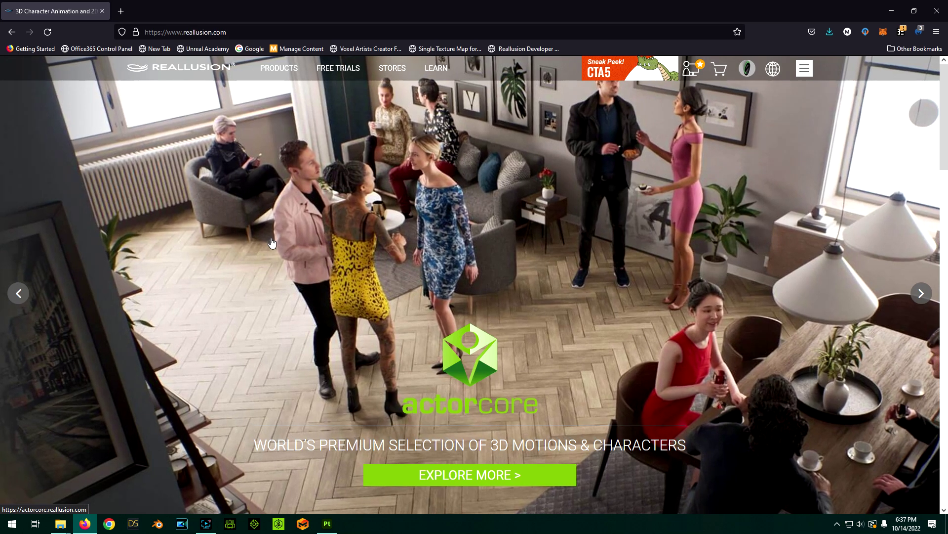
Step: Launch Substance 3D Painter and open the Export Textures dialog from the File menu
{"action": "left_click", "coordinate": [327, 524]}
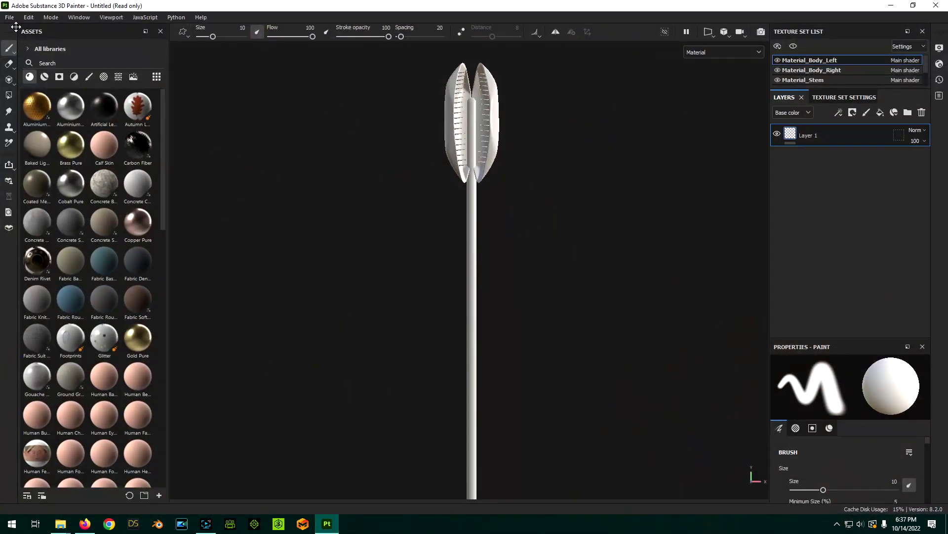
{"action": "left_click", "coordinate": [10, 18]}
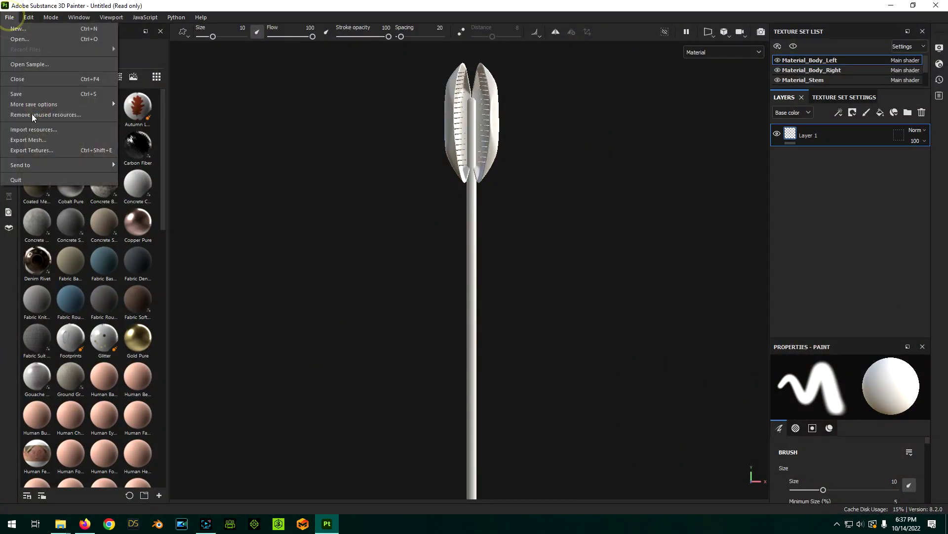
{"action": "left_click", "coordinate": [42, 151]}
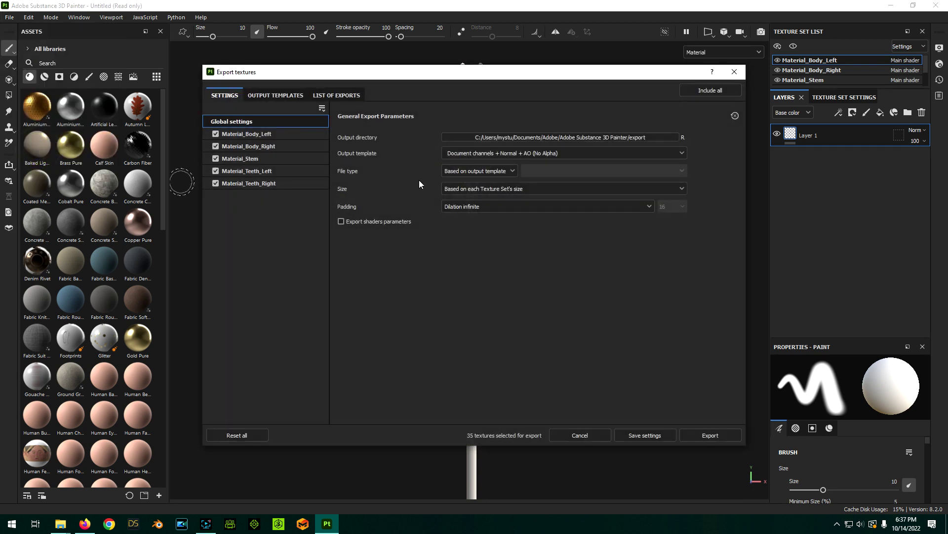
Step: Browse the Output template list without changing it, then cancel the export dialog
{"action": "left_click", "coordinate": [523, 152]}
{"action": "scroll", "coordinate": [528, 193], "scroll_direction": "down", "scroll_amount": 7}
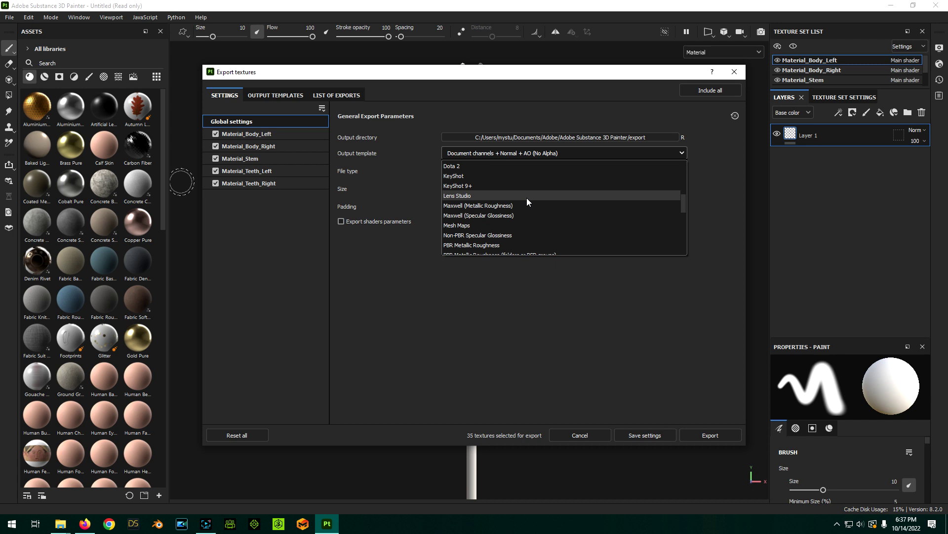
{"action": "scroll", "coordinate": [517, 230], "scroll_direction": "down", "scroll_amount": 3}
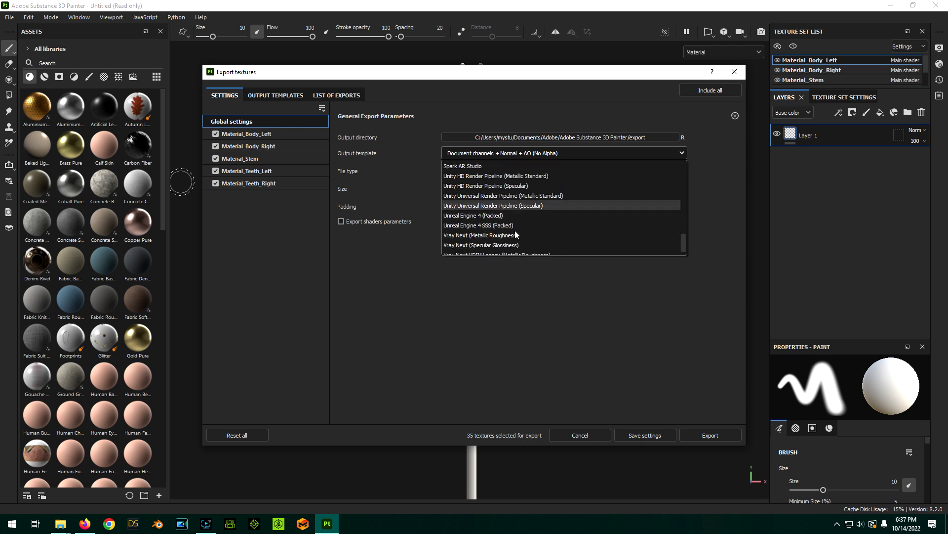
{"action": "scroll", "coordinate": [547, 210], "scroll_direction": "up", "scroll_amount": 15}
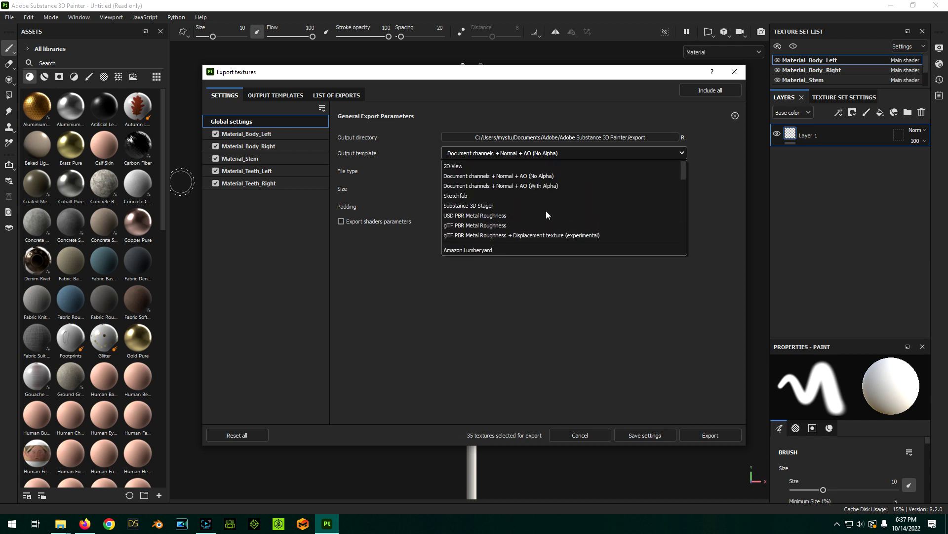
{"action": "scroll", "coordinate": [547, 211], "scroll_direction": "down", "scroll_amount": 1}
{"action": "left_click", "coordinate": [523, 293]}
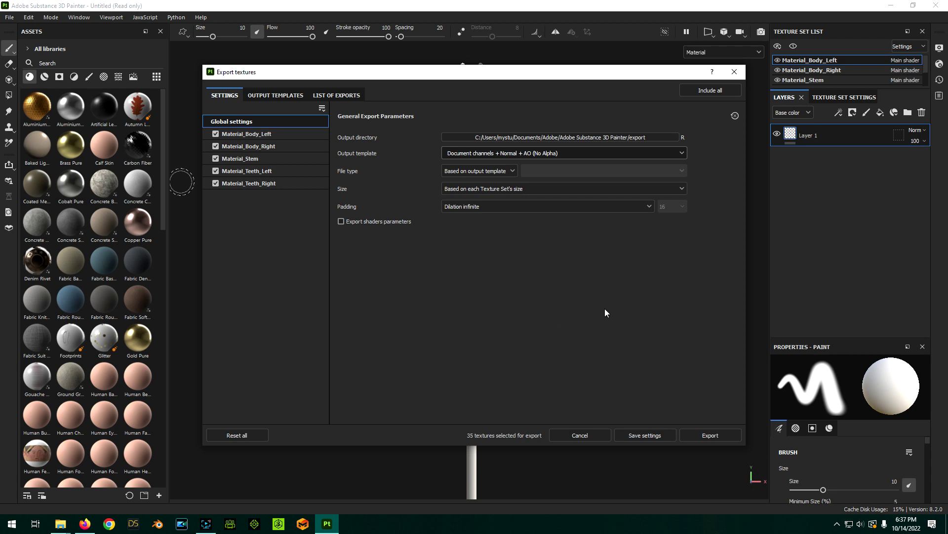
{"action": "left_click", "coordinate": [584, 437]}
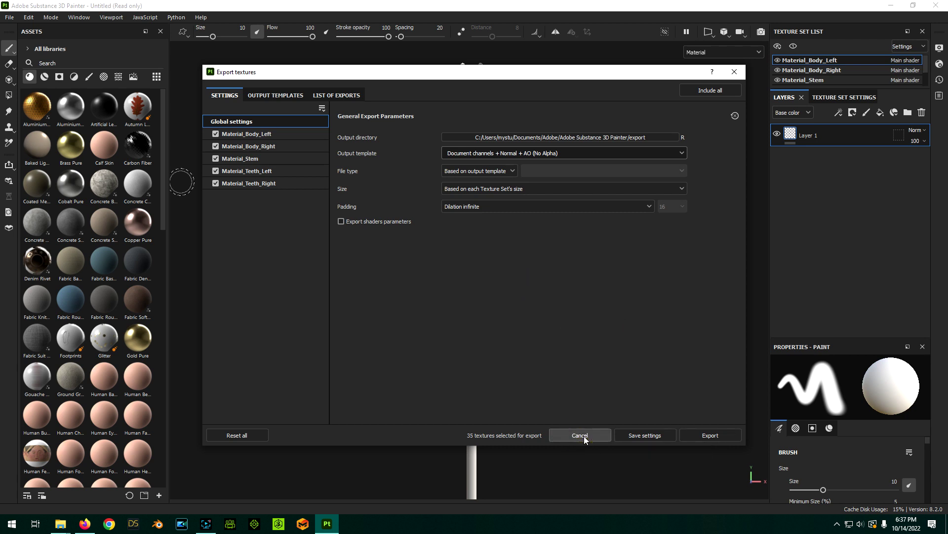
{"action": "left_click", "coordinate": [581, 435]}
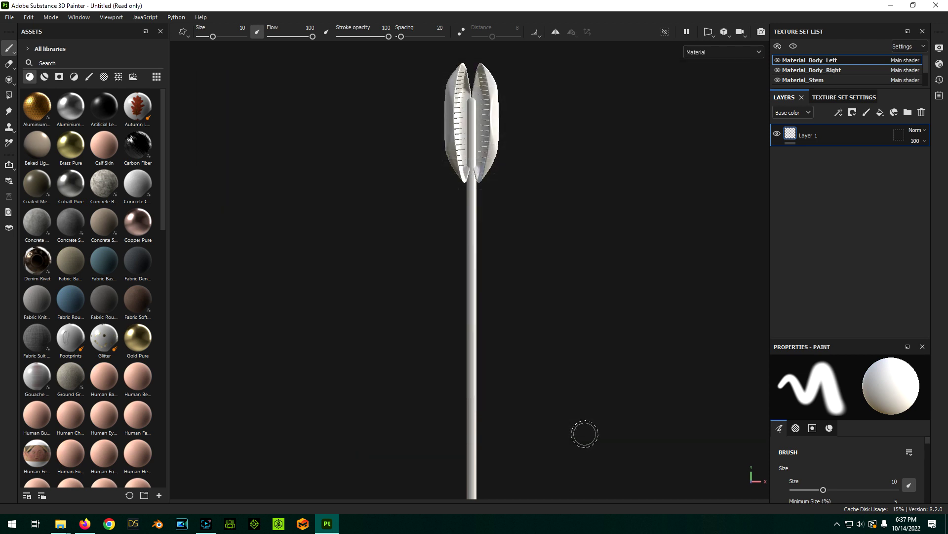
Step: Quit Substance 3D Painter, discarding the unsaved project changes
{"action": "left_click", "coordinate": [937, 5]}
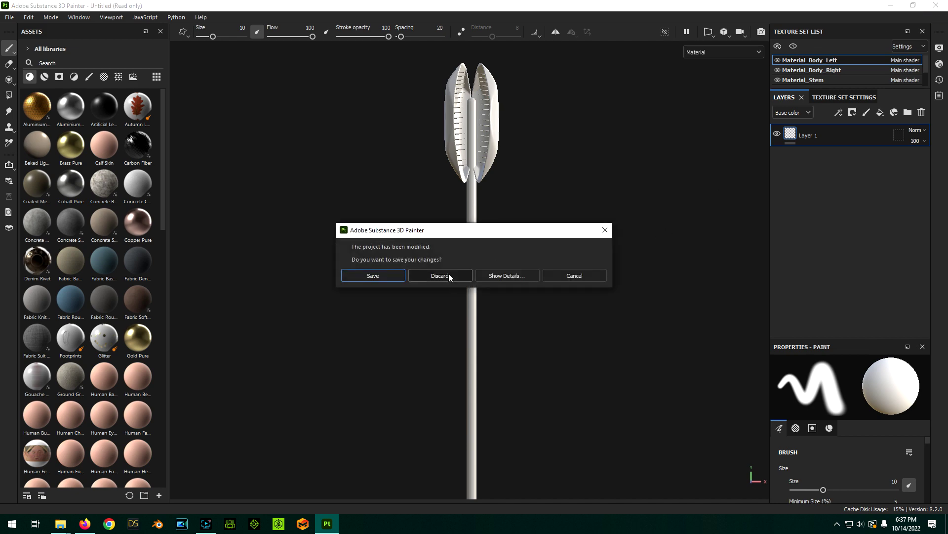
{"action": "left_click", "coordinate": [440, 275]}
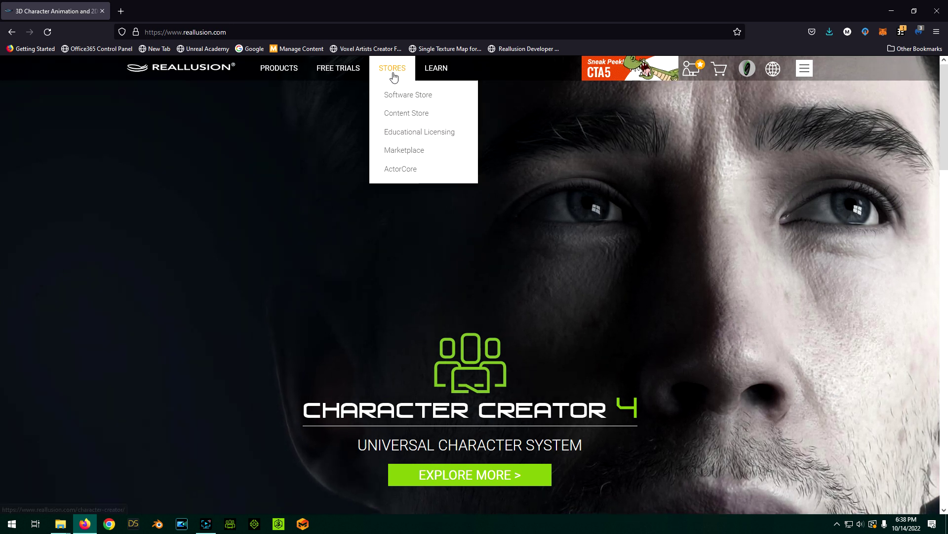
Step: Open the Character Creator 4 online manual via Learn > Free Online Tutorials > Online Manual
{"action": "mouse_move", "coordinate": [443, 70]}
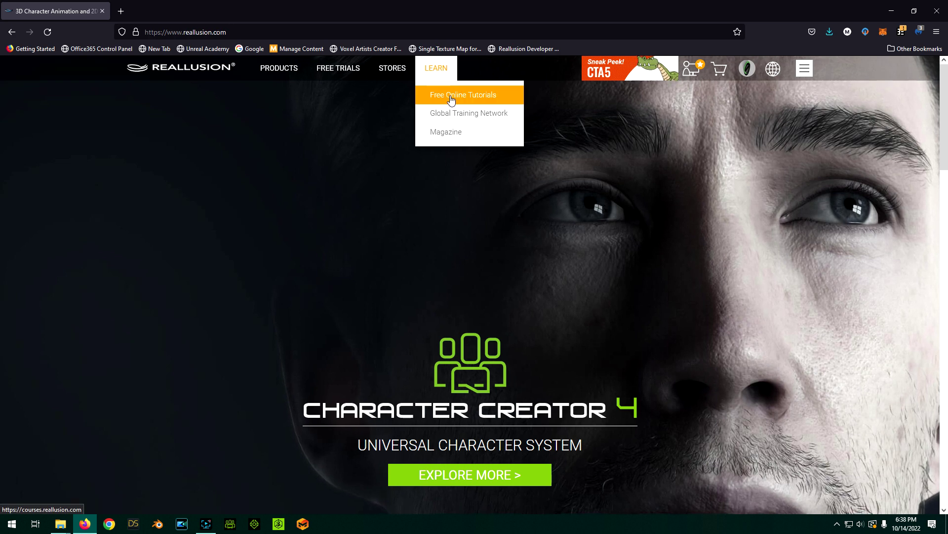
{"action": "left_click", "coordinate": [449, 96]}
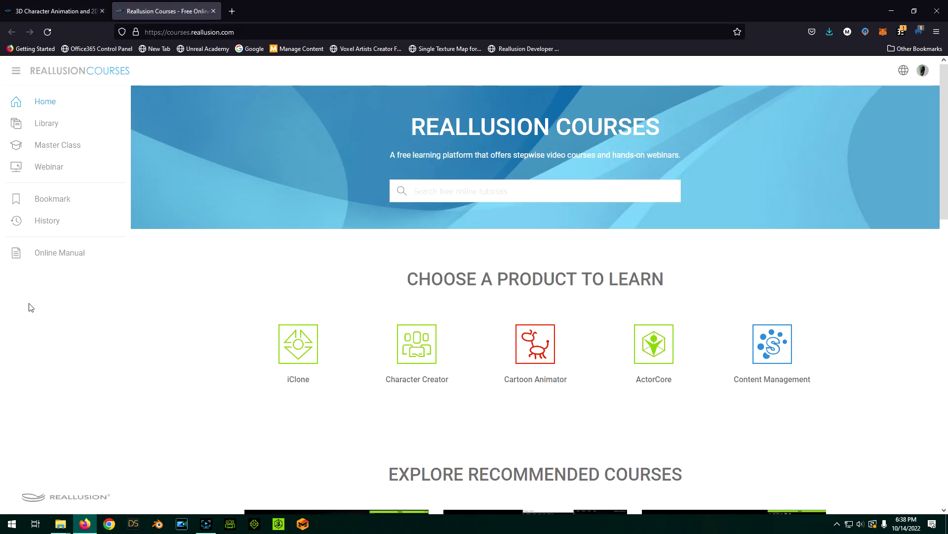
{"action": "left_click", "coordinate": [60, 255]}
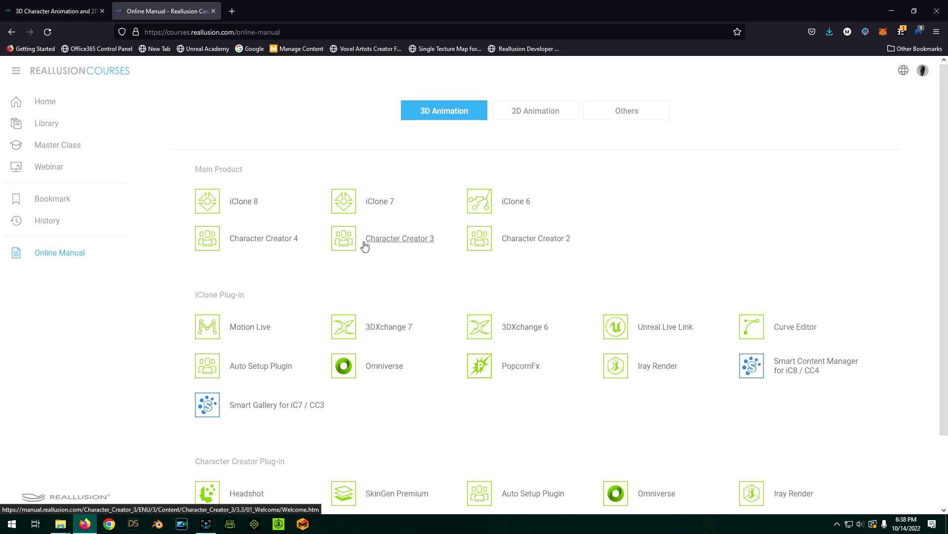
{"action": "left_click", "coordinate": [275, 241]}
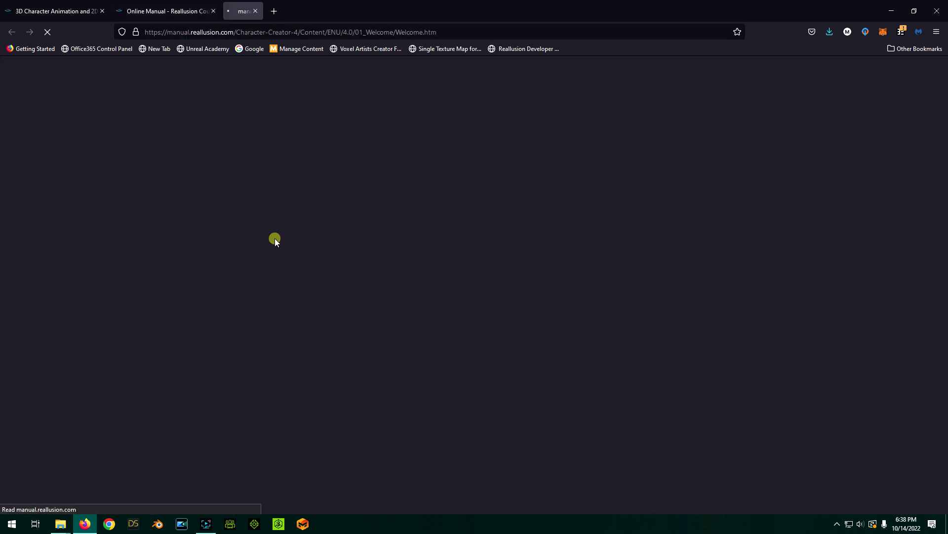
Step: Go to Pipelines > Using Substance Painter > Exporting Textures from Substance Painter
{"action": "scroll", "coordinate": [145, 398], "scroll_direction": "down", "scroll_amount": 15}
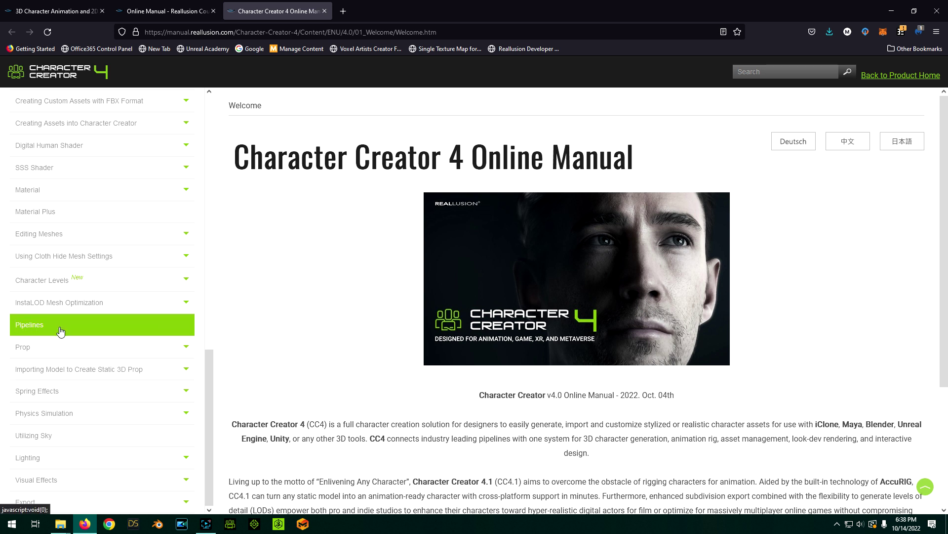
{"action": "left_click", "coordinate": [38, 325]}
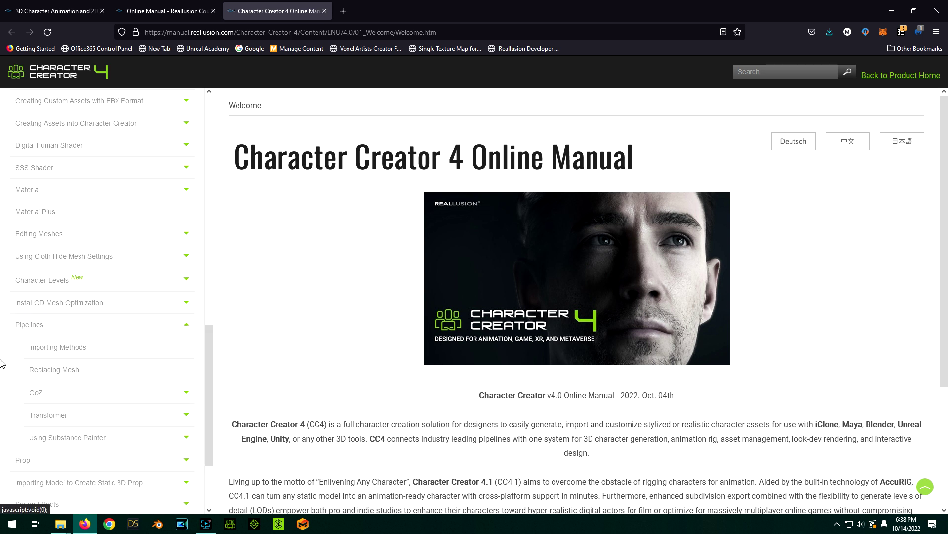
{"action": "left_click", "coordinate": [56, 437]}
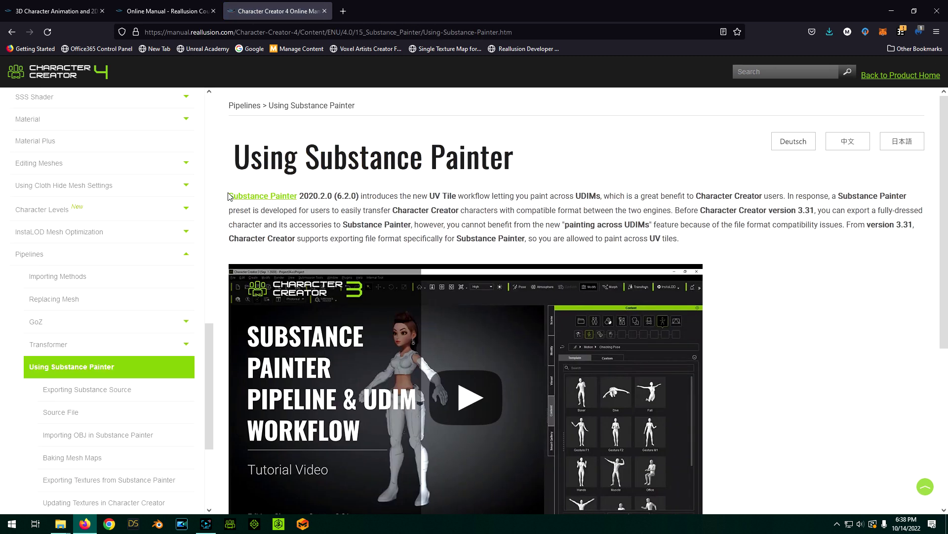
{"action": "scroll", "coordinate": [186, 230], "scroll_direction": "down", "scroll_amount": 1}
{"action": "scroll", "coordinate": [186, 230], "scroll_direction": "down", "scroll_amount": 1}
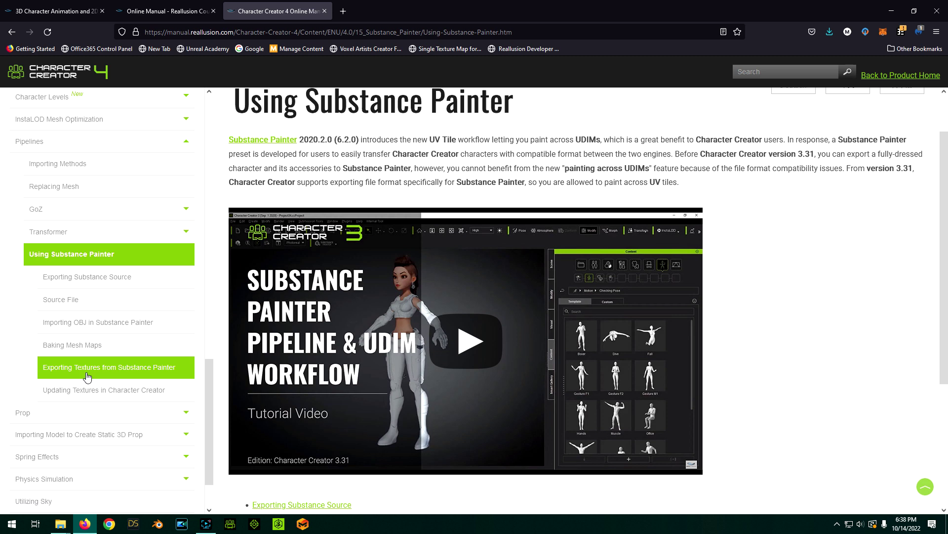
{"action": "left_click", "coordinate": [129, 368]}
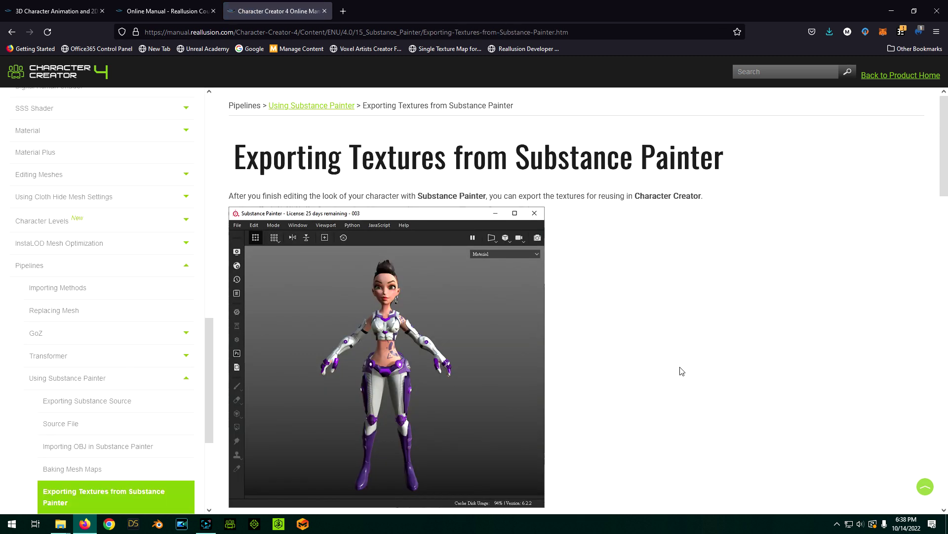
Step: Scroll to step 1, showing the Character_Creator.spexp download link and export-presets path
{"action": "scroll", "coordinate": [634, 335], "scroll_direction": "down", "scroll_amount": 6}
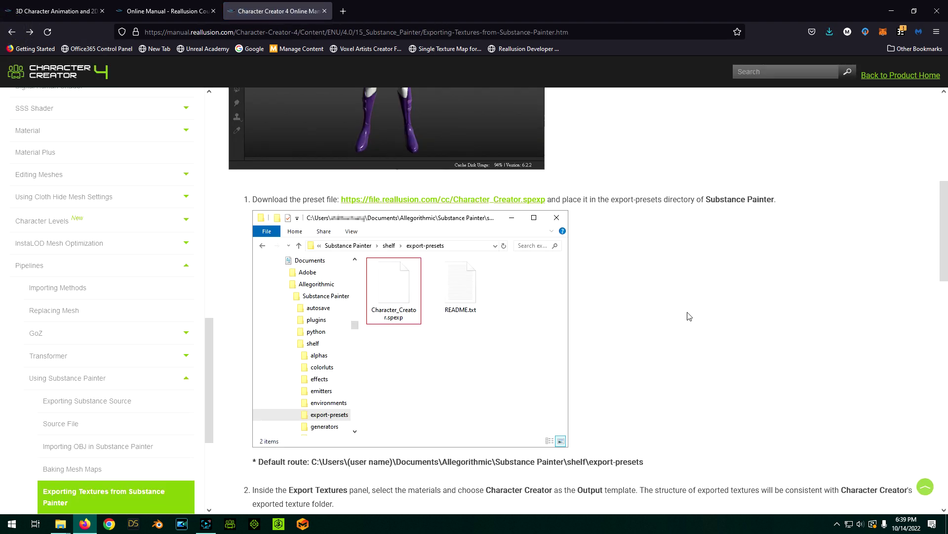
{"action": "scroll", "coordinate": [688, 315], "scroll_direction": "down", "scroll_amount": 2}
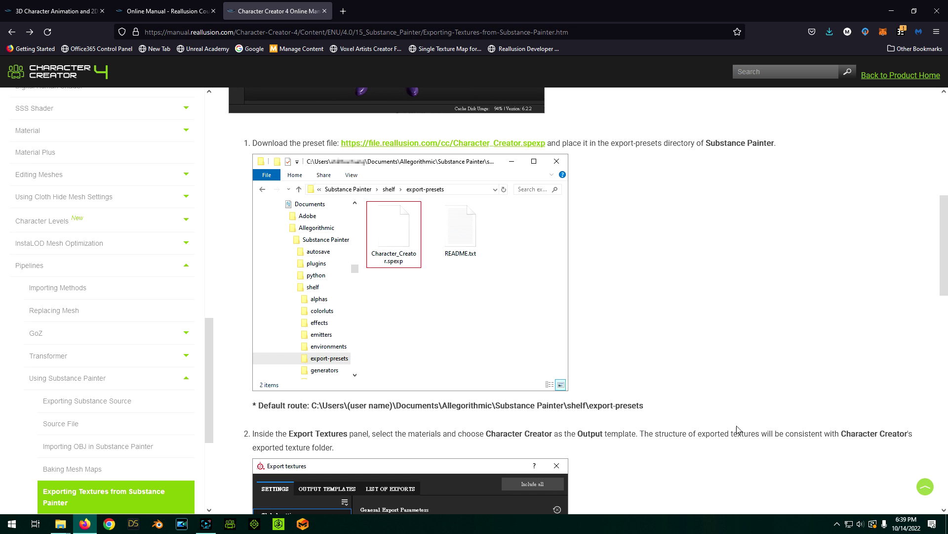
Step: Cut Character_Creator.spexp from the desktop
{"action": "left_click", "coordinate": [892, 10]}
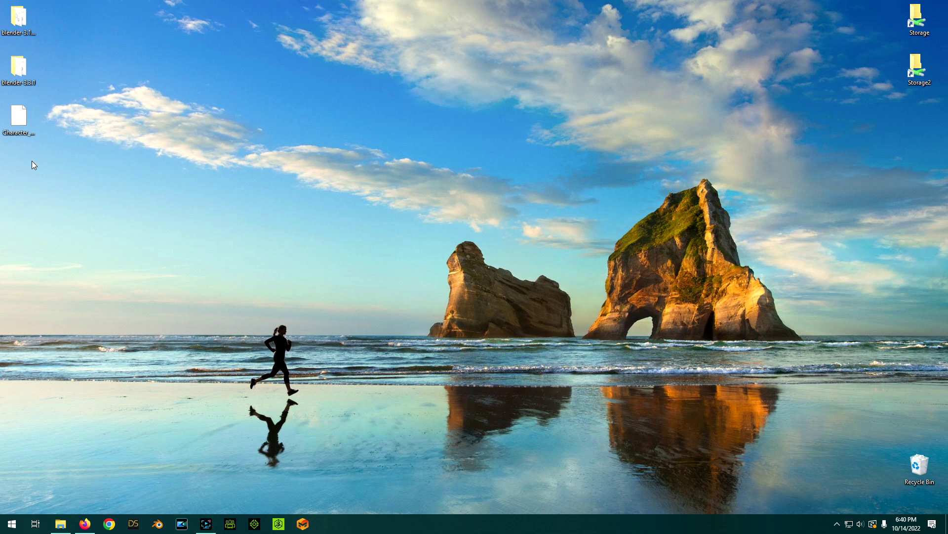
{"action": "right_click", "coordinate": [21, 118]}
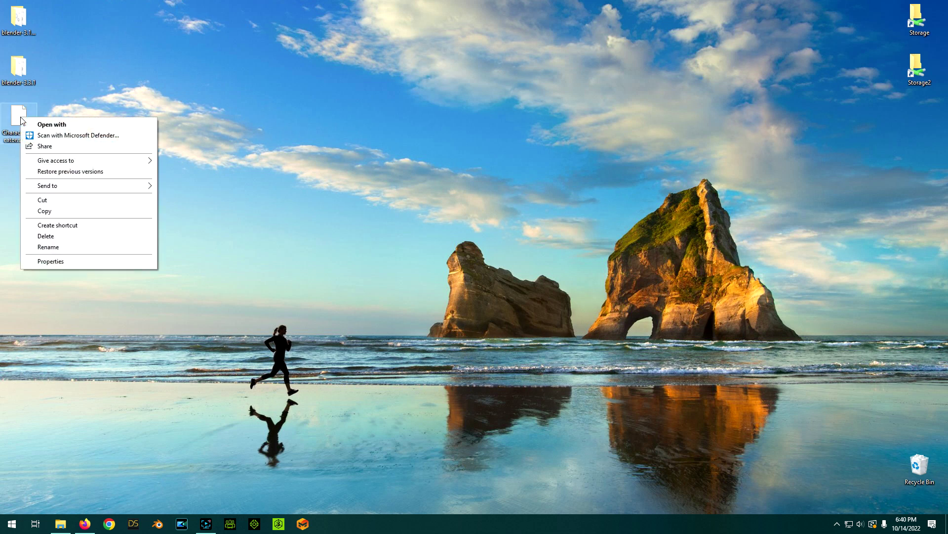
{"action": "left_click", "coordinate": [52, 201]}
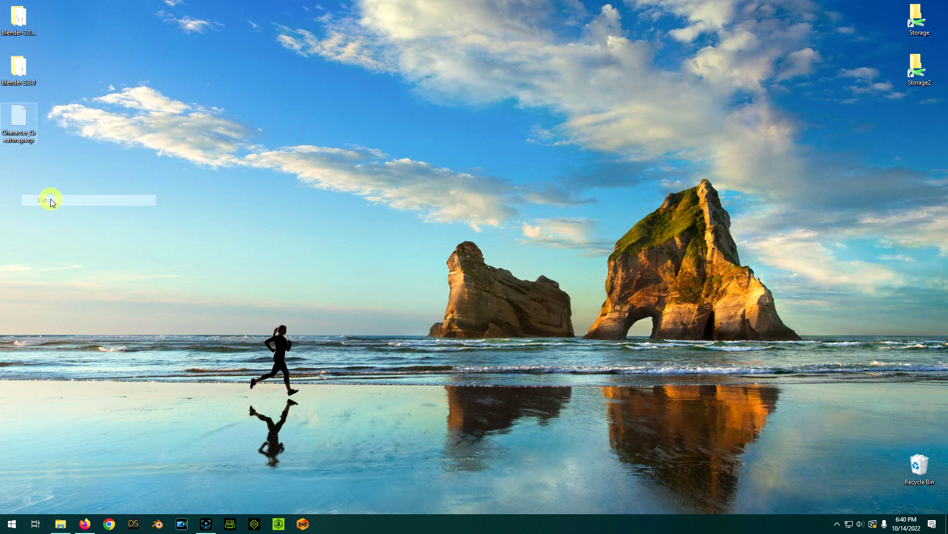
Step: In File Explorer, browse to Program Files\Adobe\Adobe Substance 3D Painter\resources\starter_assets\export-presets
{"action": "left_click", "coordinate": [60, 523]}
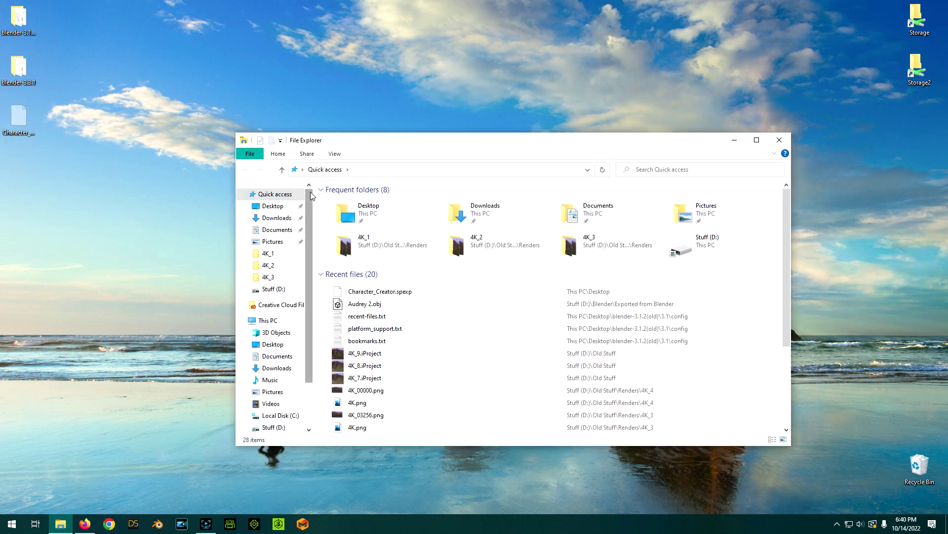
{"action": "double_click", "coordinate": [413, 140]}
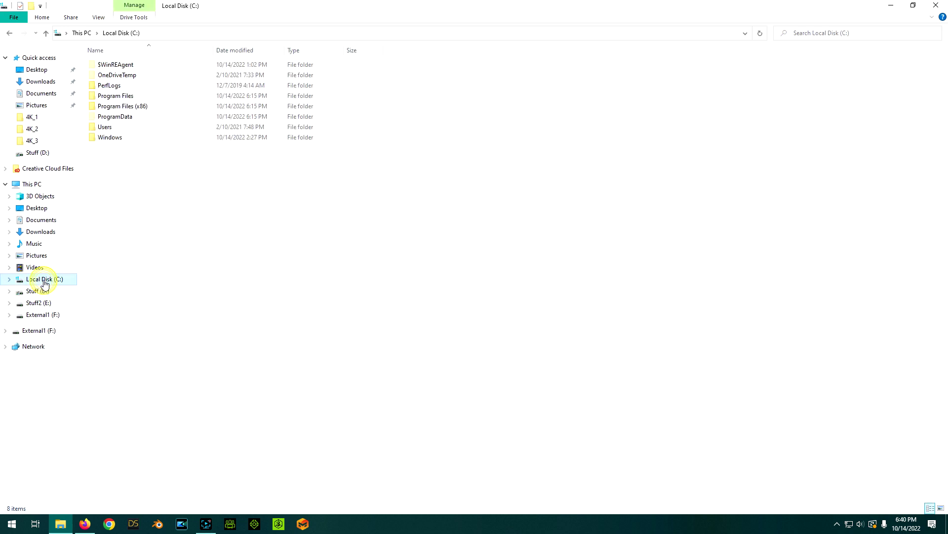
{"action": "double_click", "coordinate": [114, 99]}
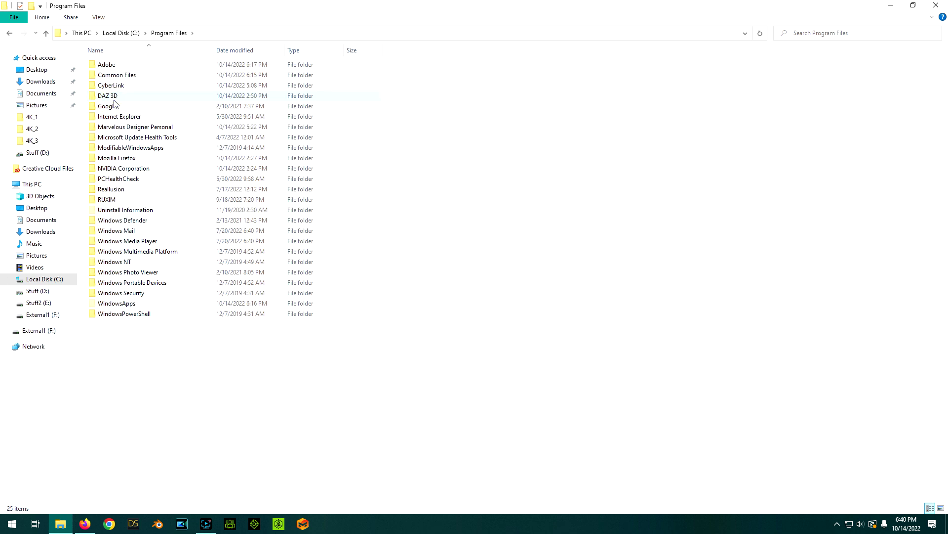
{"action": "double_click", "coordinate": [121, 65]}
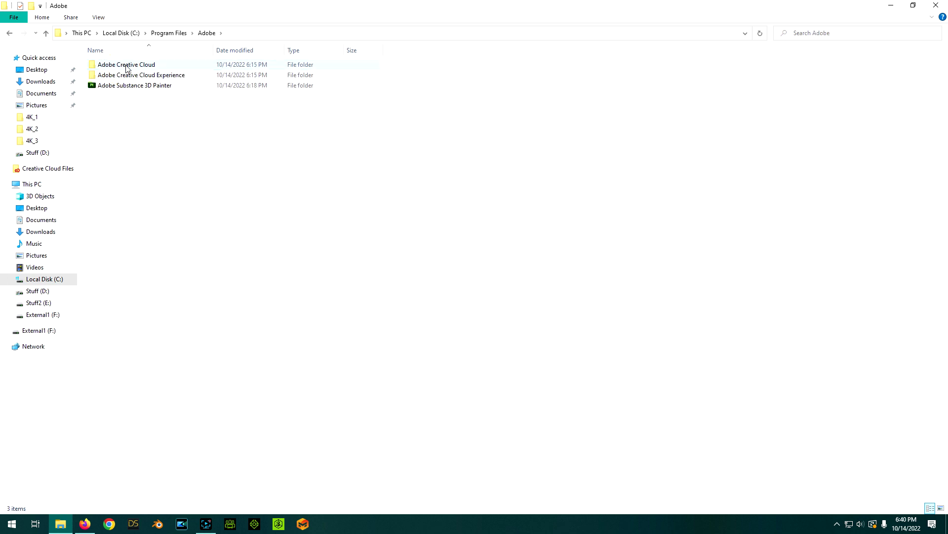
{"action": "double_click", "coordinate": [140, 87]}
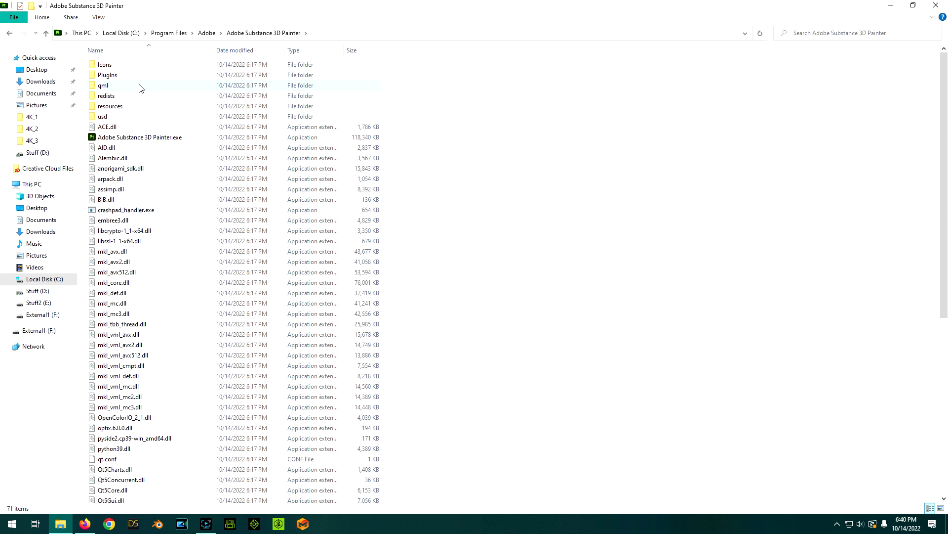
{"action": "double_click", "coordinate": [141, 106]}
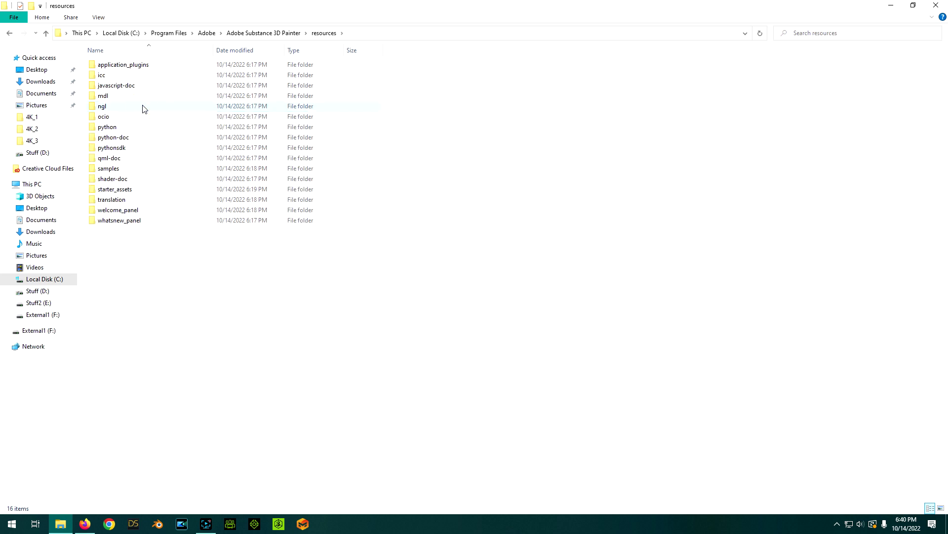
{"action": "double_click", "coordinate": [122, 190]}
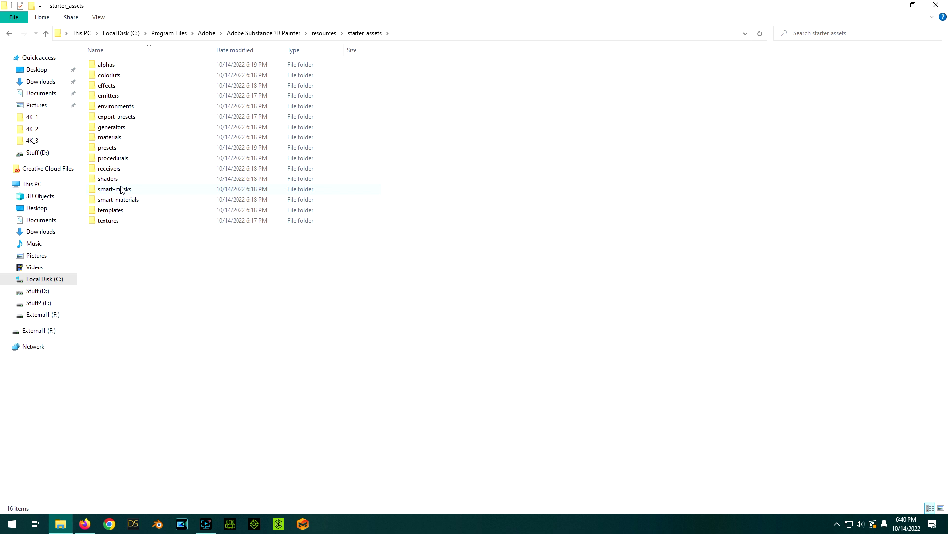
{"action": "double_click", "coordinate": [132, 118]}
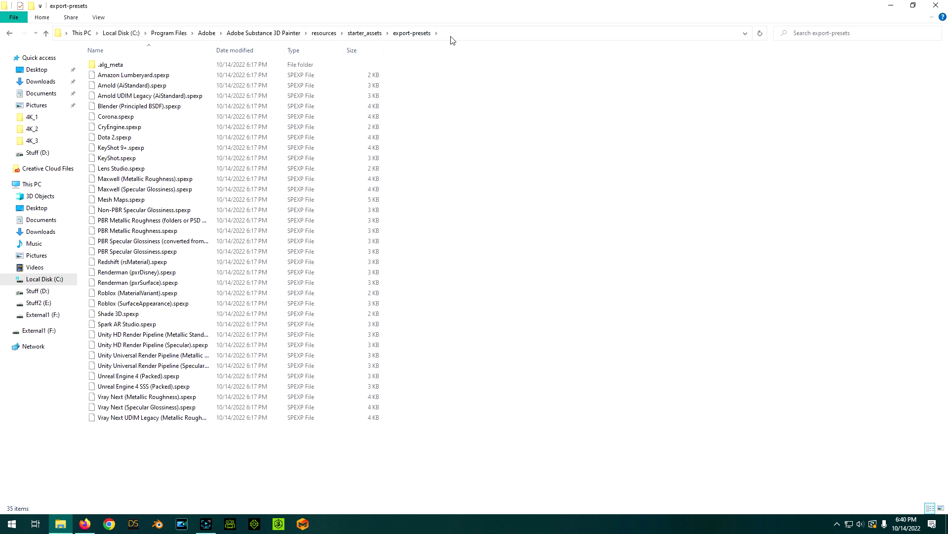
Step: Paste Character_Creator.spexp into export-presets, granting administrator permission
{"action": "right_click", "coordinate": [552, 159]}
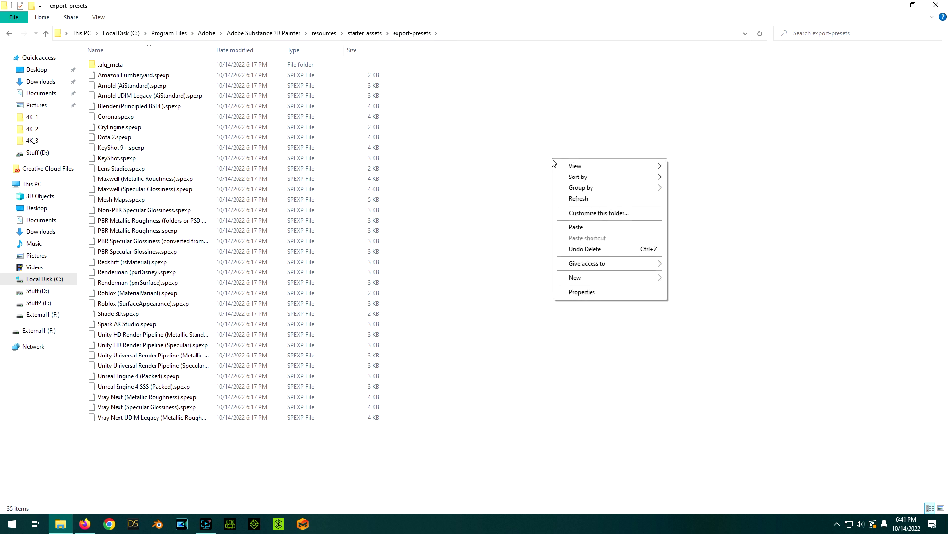
{"action": "left_click", "coordinate": [588, 229]}
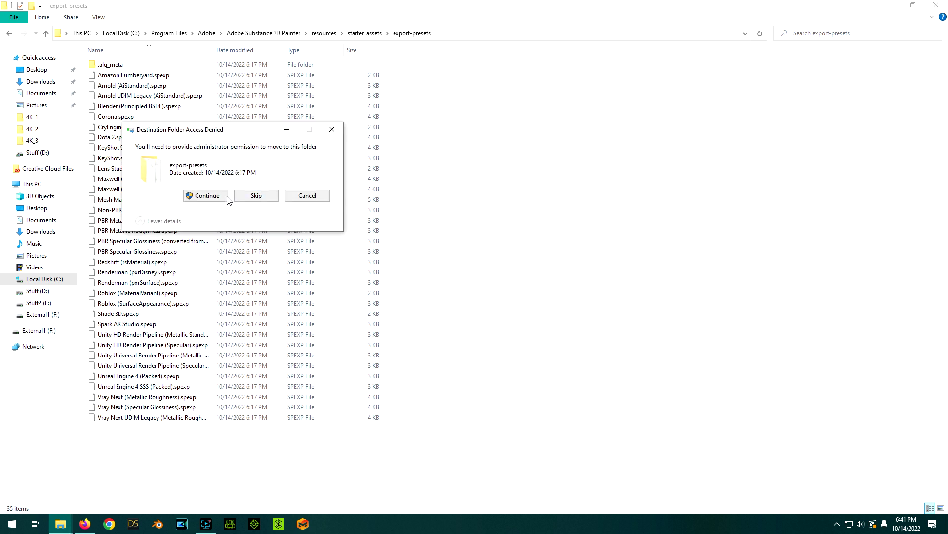
{"action": "left_click", "coordinate": [209, 195]}
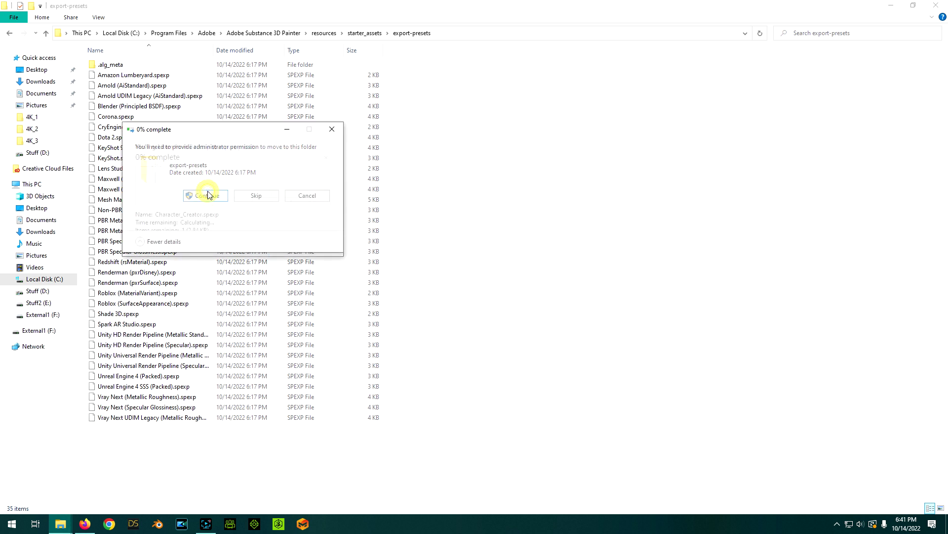
{"action": "left_click", "coordinate": [605, 199]}
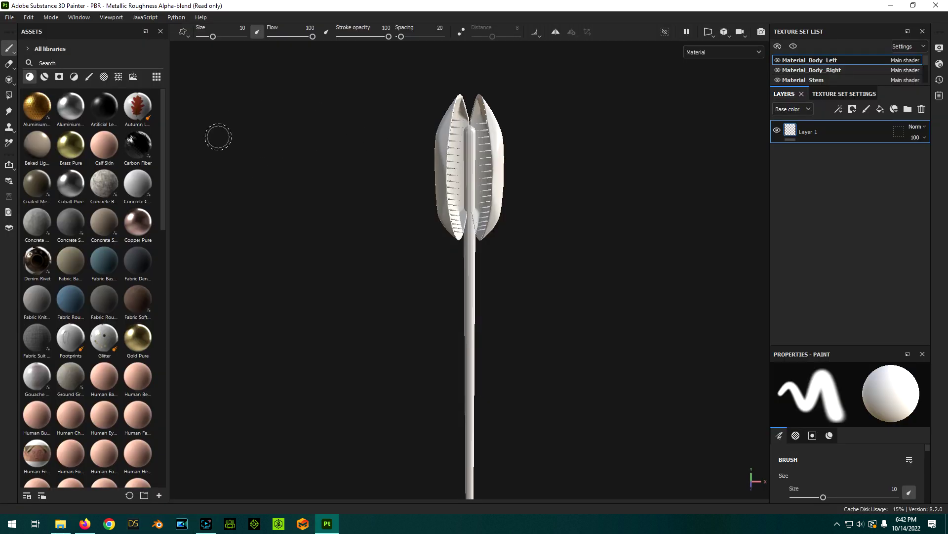
Step: In File > Export Textures, pick Character_Creator from the Output template list
{"action": "left_click", "coordinate": [10, 17]}
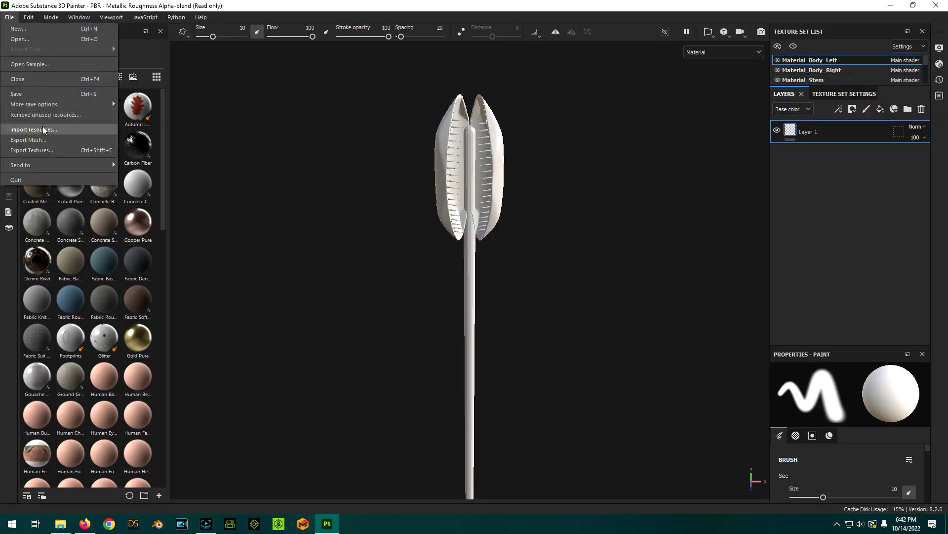
{"action": "left_click", "coordinate": [42, 149]}
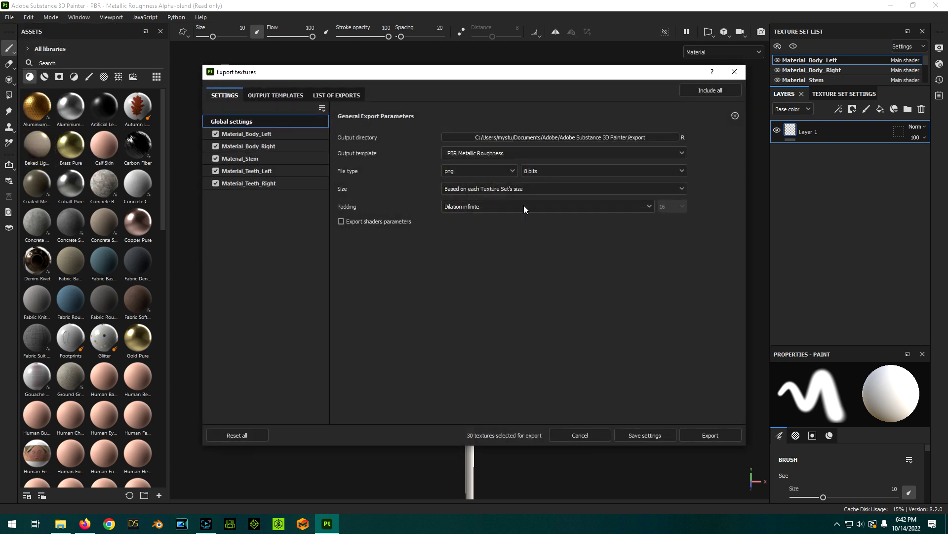
{"action": "left_click", "coordinate": [499, 154]}
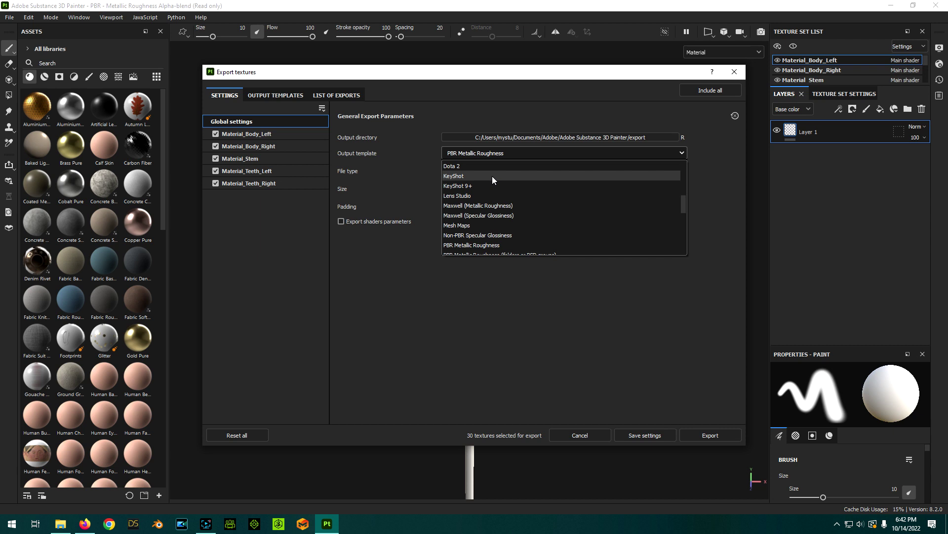
{"action": "scroll", "coordinate": [491, 192], "scroll_direction": "down", "scroll_amount": 3}
{"action": "scroll", "coordinate": [492, 194], "scroll_direction": "down", "scroll_amount": 8}
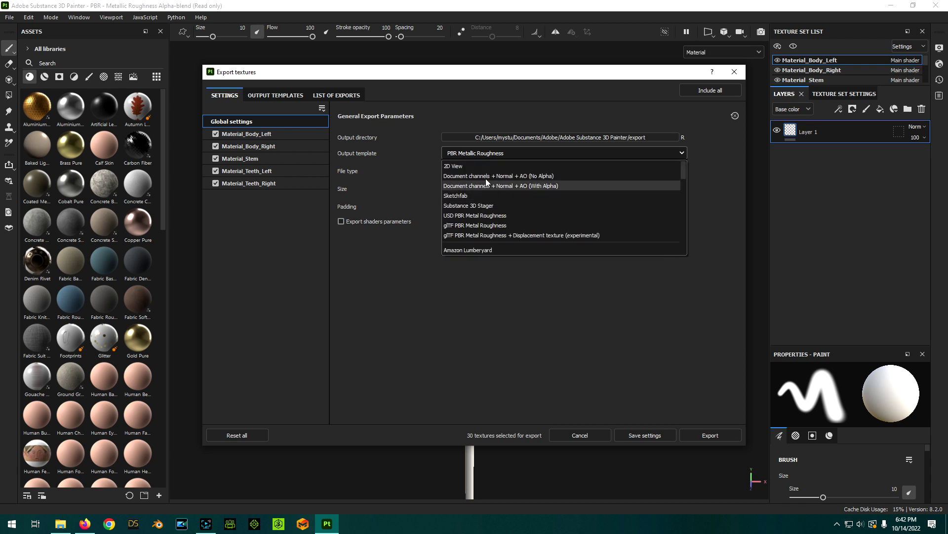
{"action": "scroll", "coordinate": [482, 200], "scroll_direction": "down", "scroll_amount": 2}
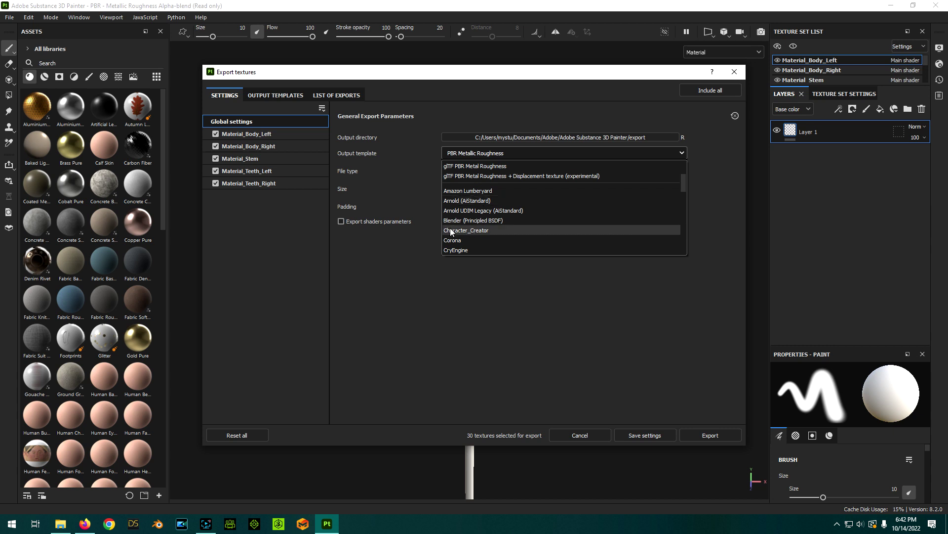
{"action": "left_click", "coordinate": [463, 230]}
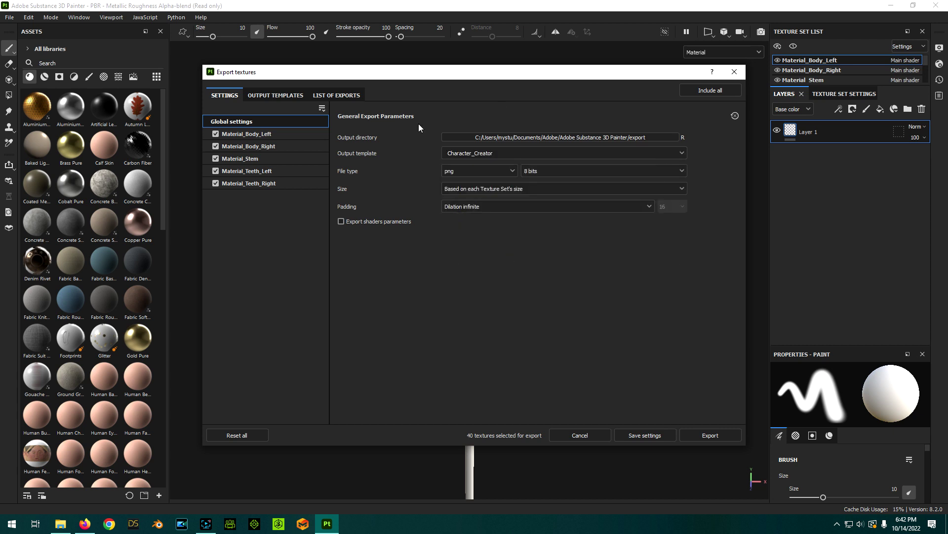